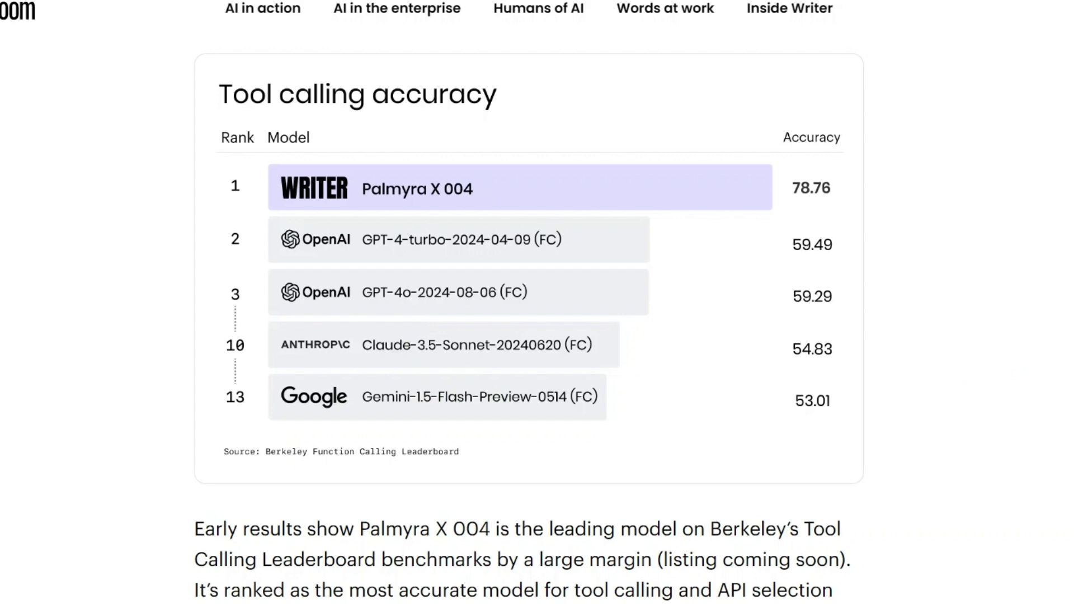
Scroll back up from the Tool calling accuracy table to the Palmyra X 004 article's title and subtitle.
scroll(529, 330, "up", 3)
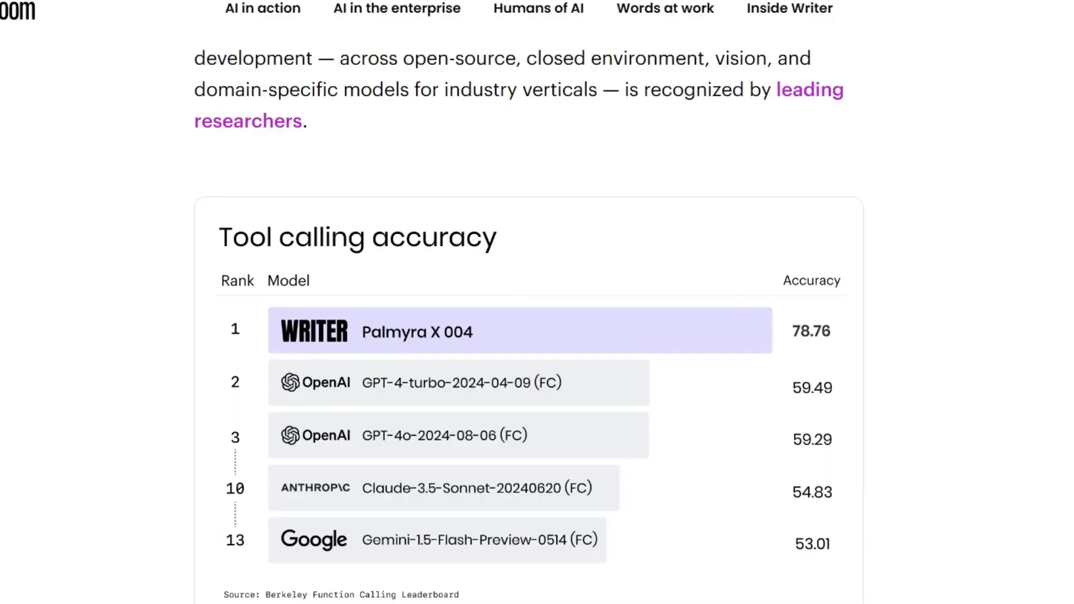
scroll(1067, 93, "up", 15)
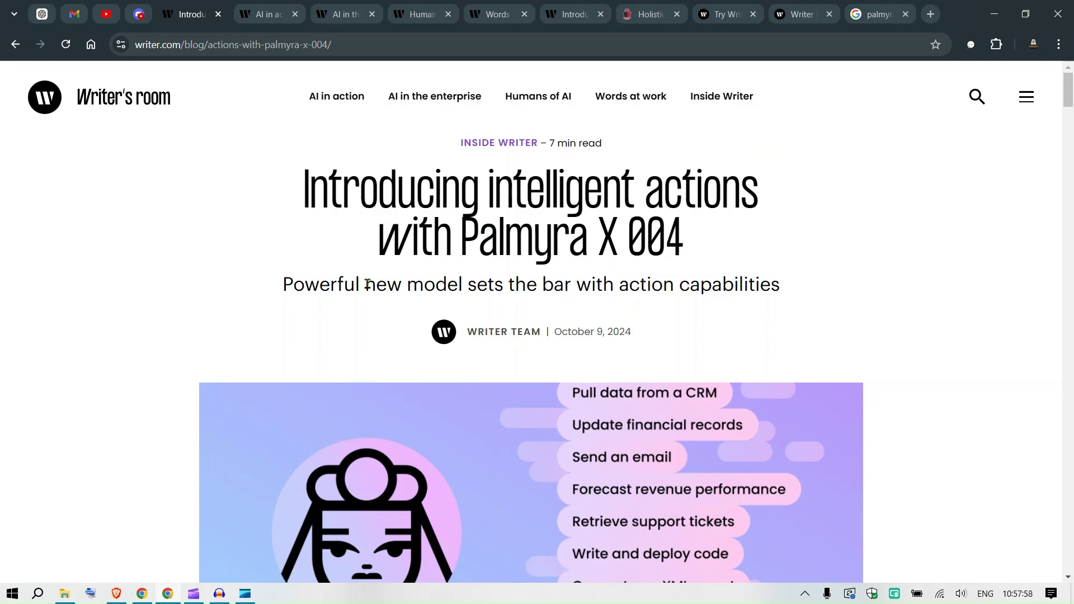
Highlight the article's subtitle and bring the Palmyra X 004 banner listing actions into view.
left_click_drag(304, 285, 798, 283)
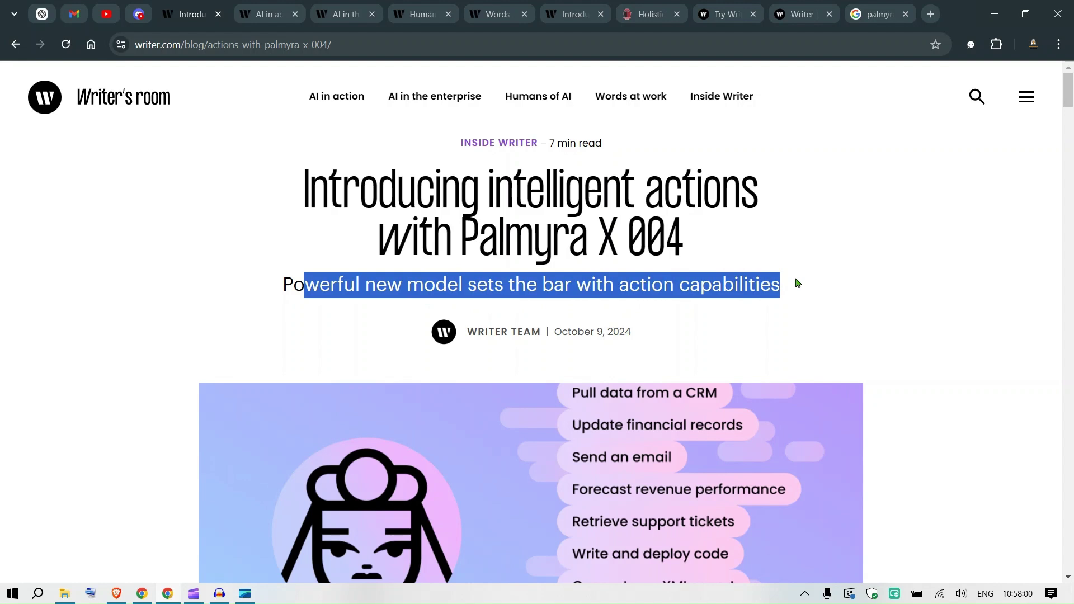
scroll(821, 297, "down", 4)
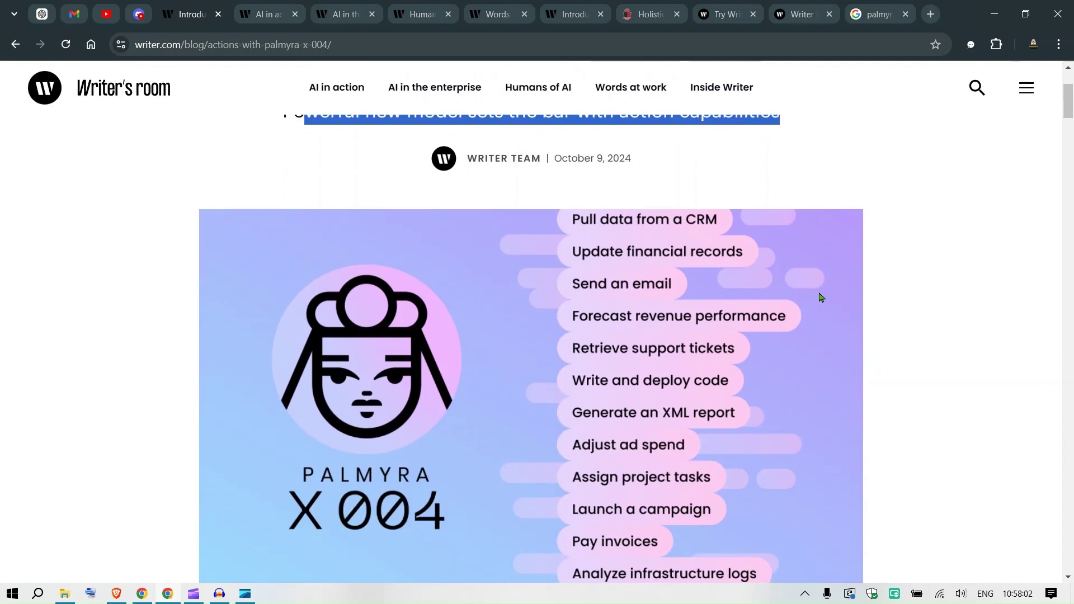
scroll(821, 297, "up", 1)
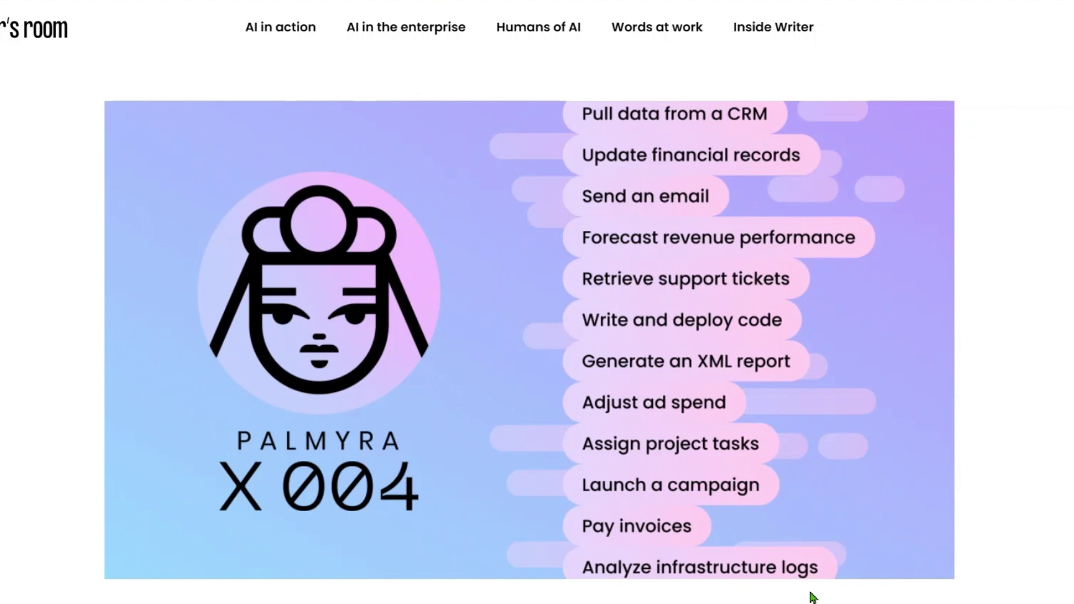
Scroll past the header image to the feature bullets: tool calling, built-in RAG, 128k context window.
scroll(813, 598, "down", 10)
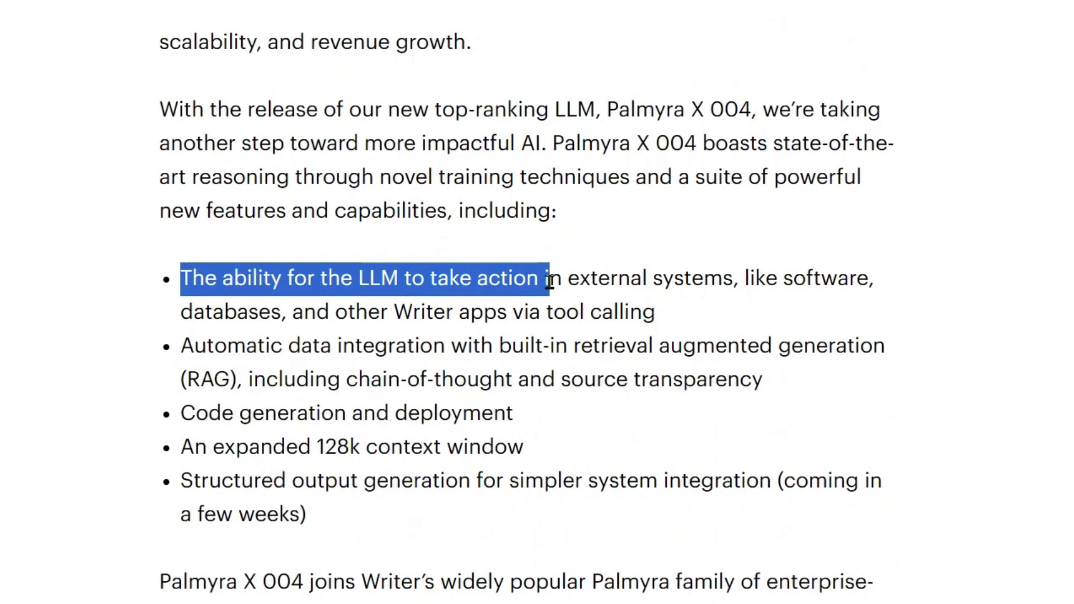
Highlight the taking-action and structured output generation bullets, then continue to the Mobilizing AI apps section.
left_click(567, 282)
left_click_drag(567, 281, 867, 278)
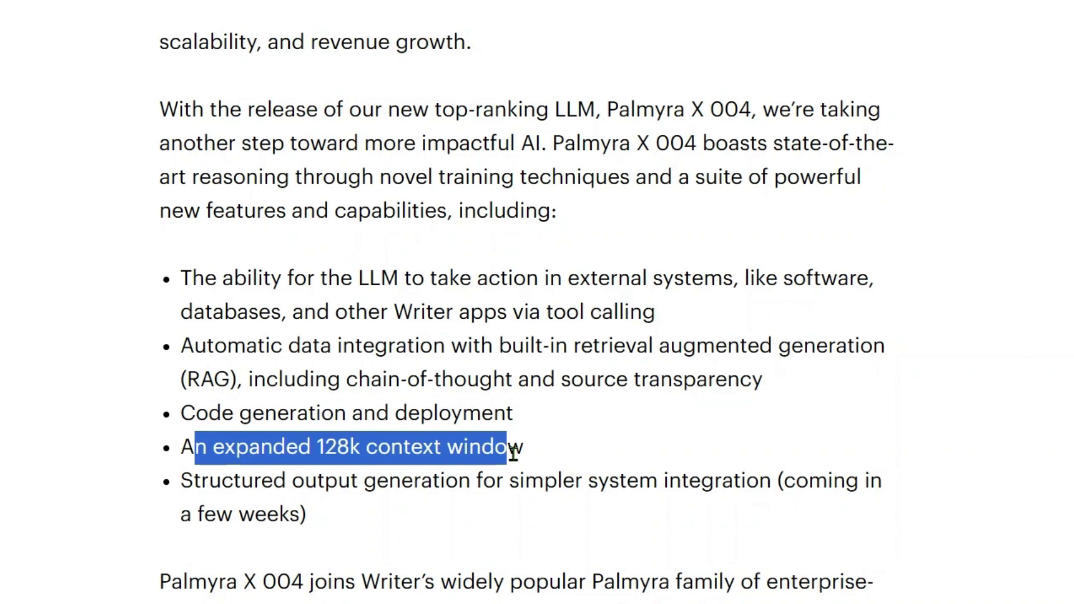
left_click_drag(199, 482, 659, 490)
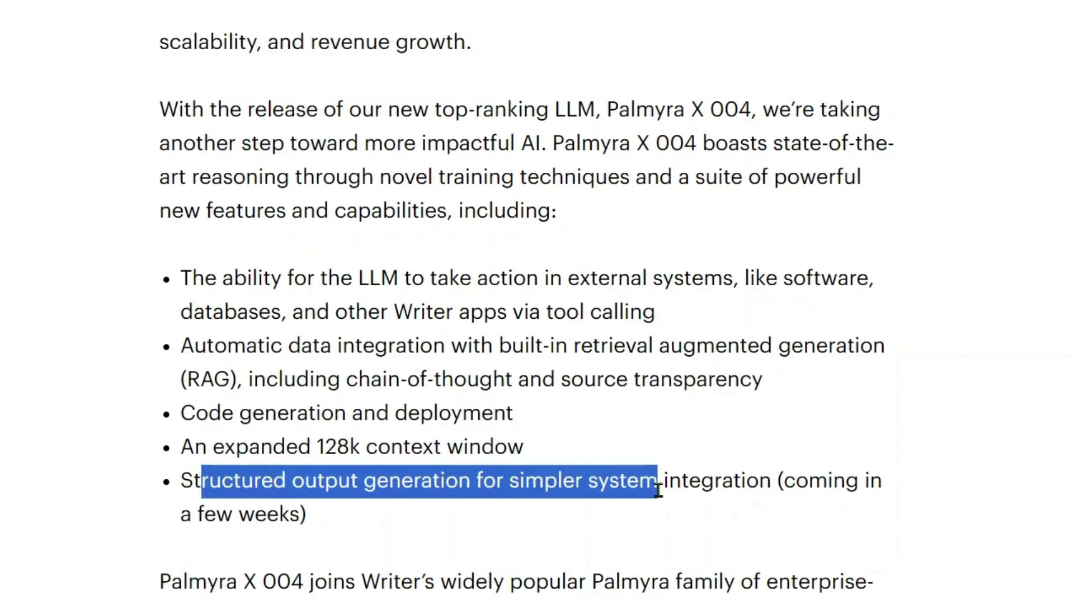
scroll(492, 448, "down", 6)
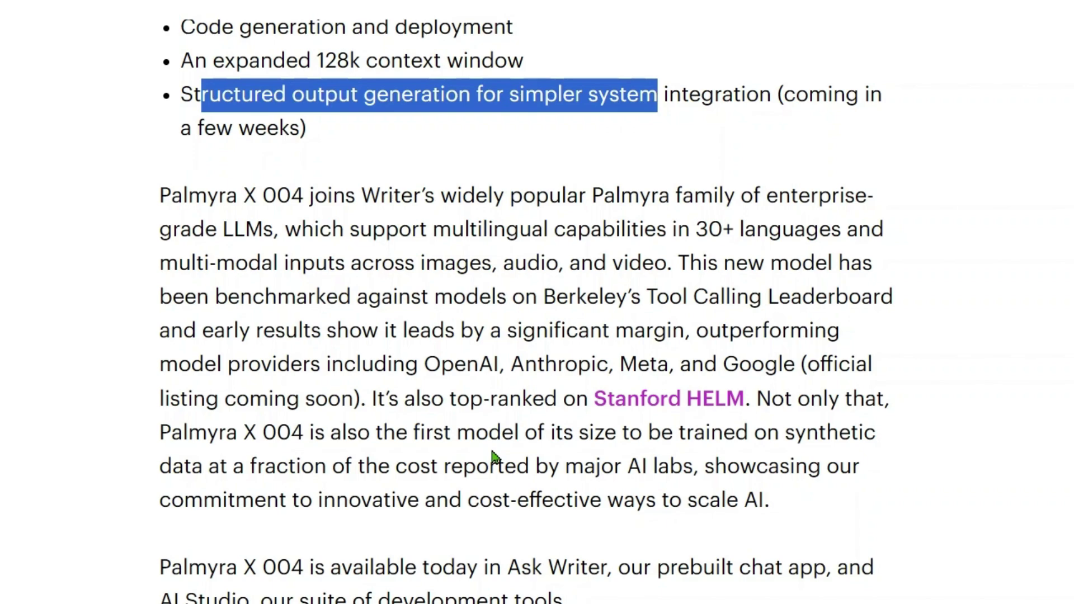
Scroll past the action diagram and tools image down to the Tool calling accuracy leaderboard.
scroll(492, 453, "down", 12)
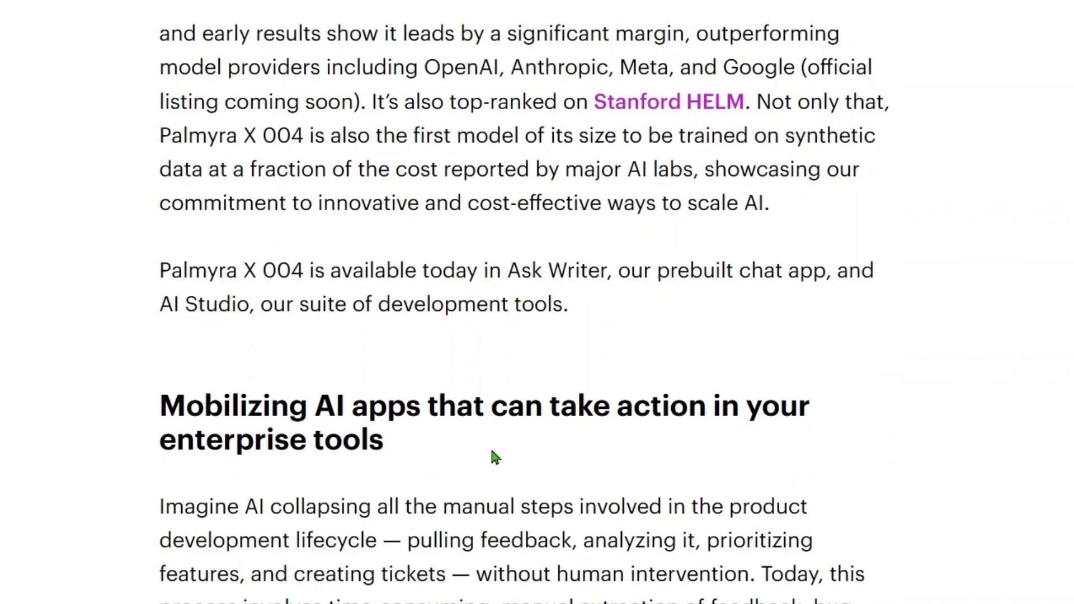
scroll(493, 453, "down", 4)
scroll(492, 452, "down", 20)
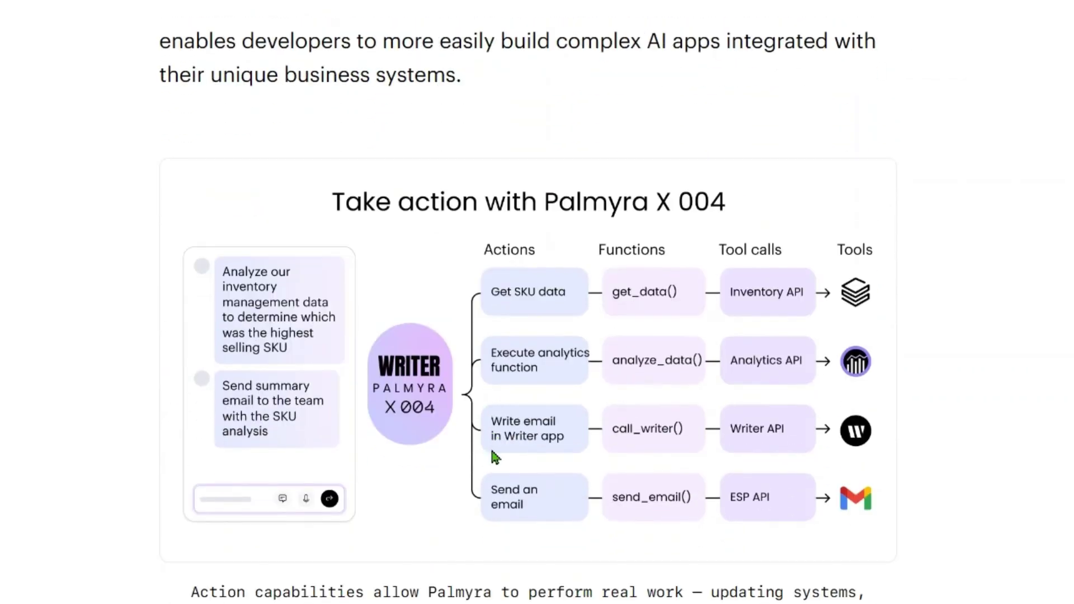
scroll(492, 451, "down", 20)
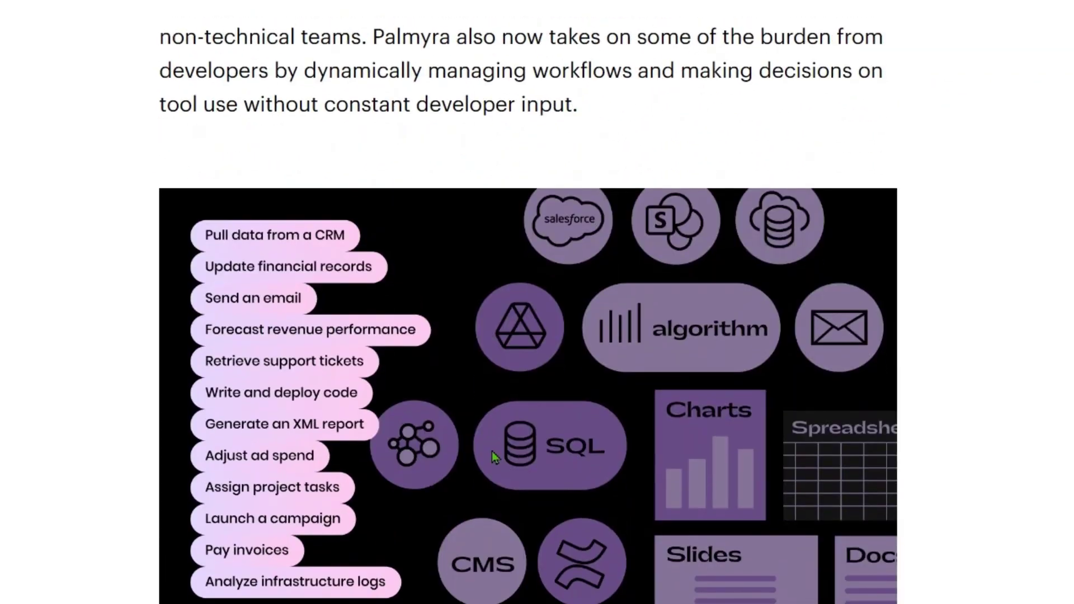
scroll(494, 456, "down", 1)
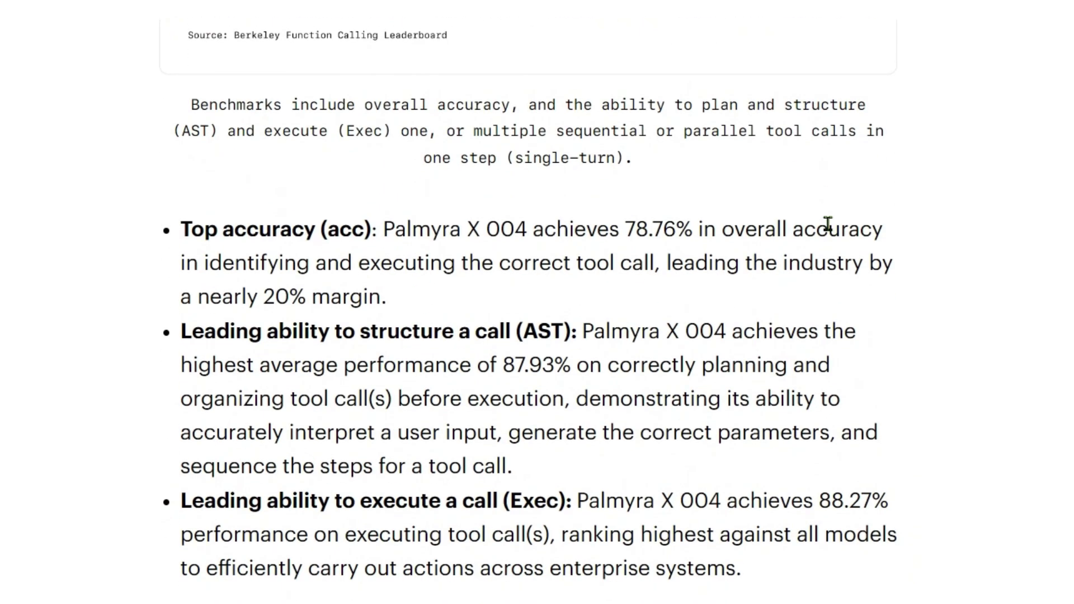
scroll(828, 225, "down", 1)
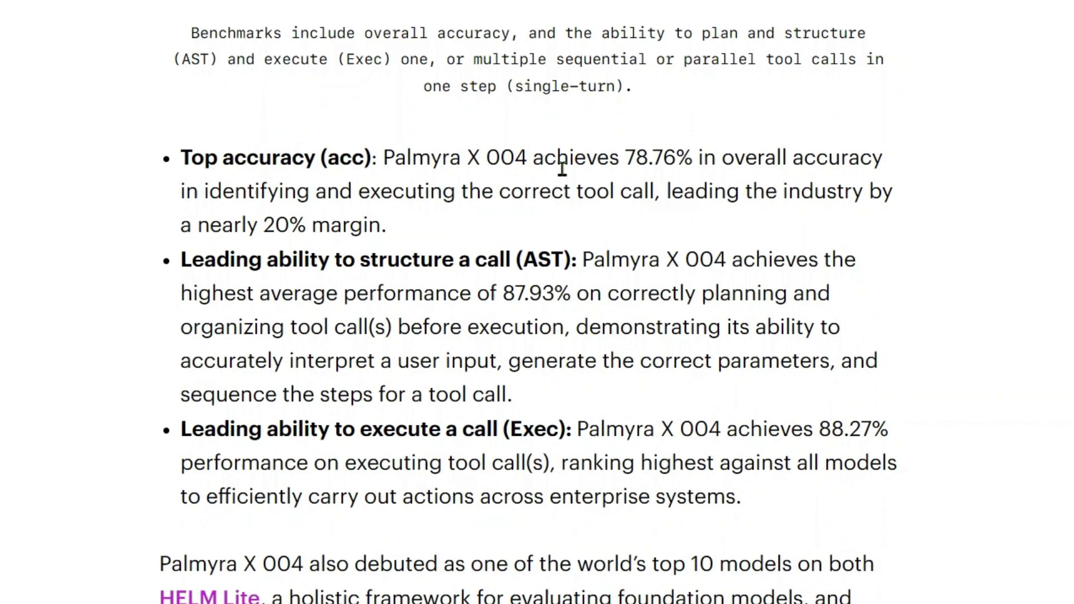
Highlight the 78.76% overall accuracy figure and the 88.27% execution result in the benchmark bullets.
left_click_drag(460, 159, 669, 157)
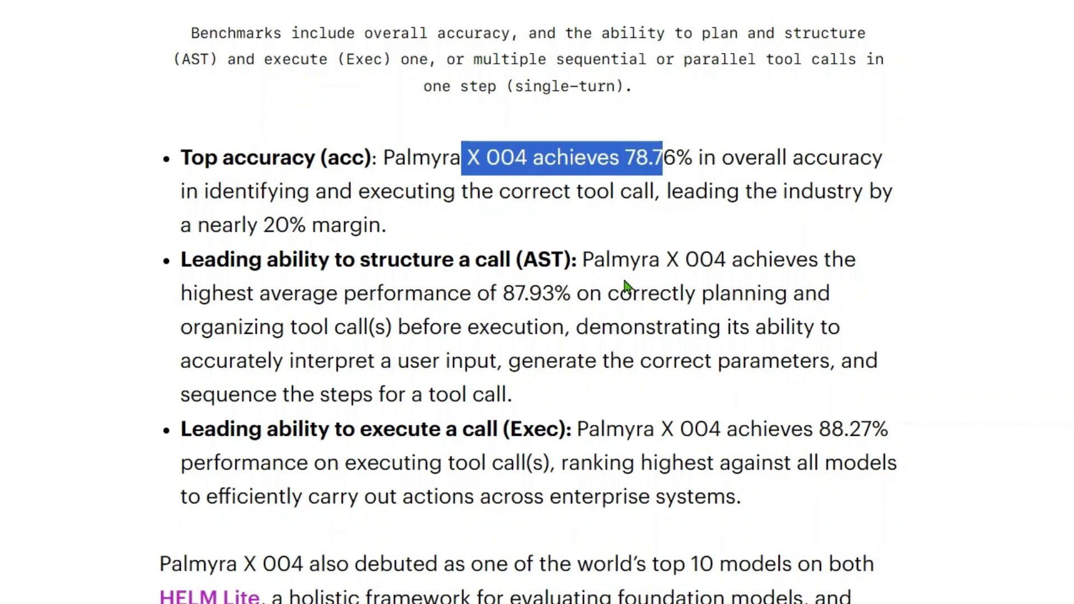
left_click(667, 430)
left_click_drag(668, 430, 793, 430)
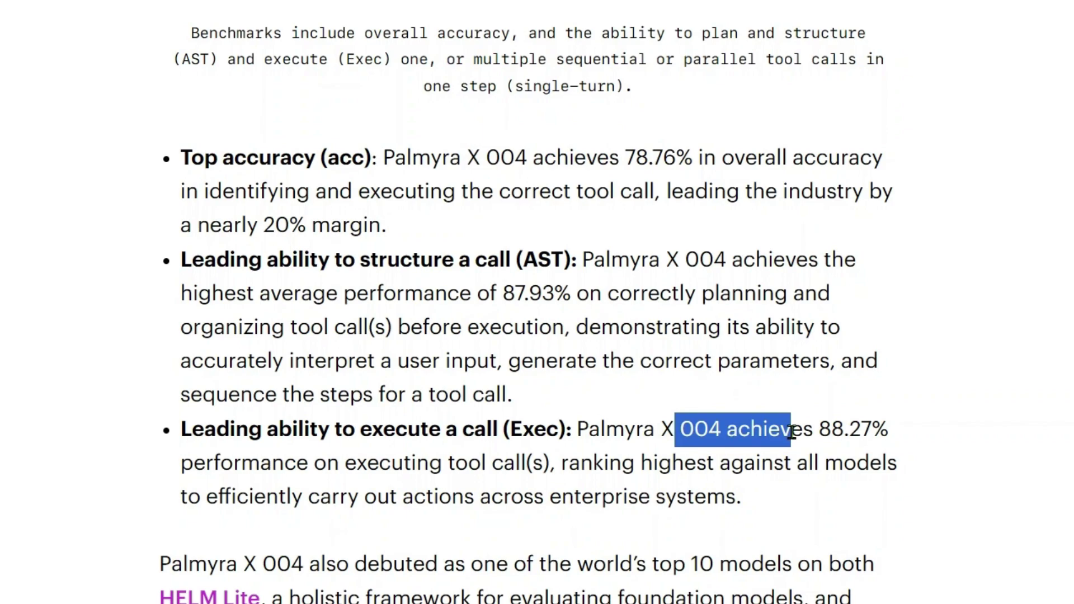
Scroll back up to the Take action with Palmyra X 004 diagram and its agentic AI caption.
scroll(791, 433, "up", 20)
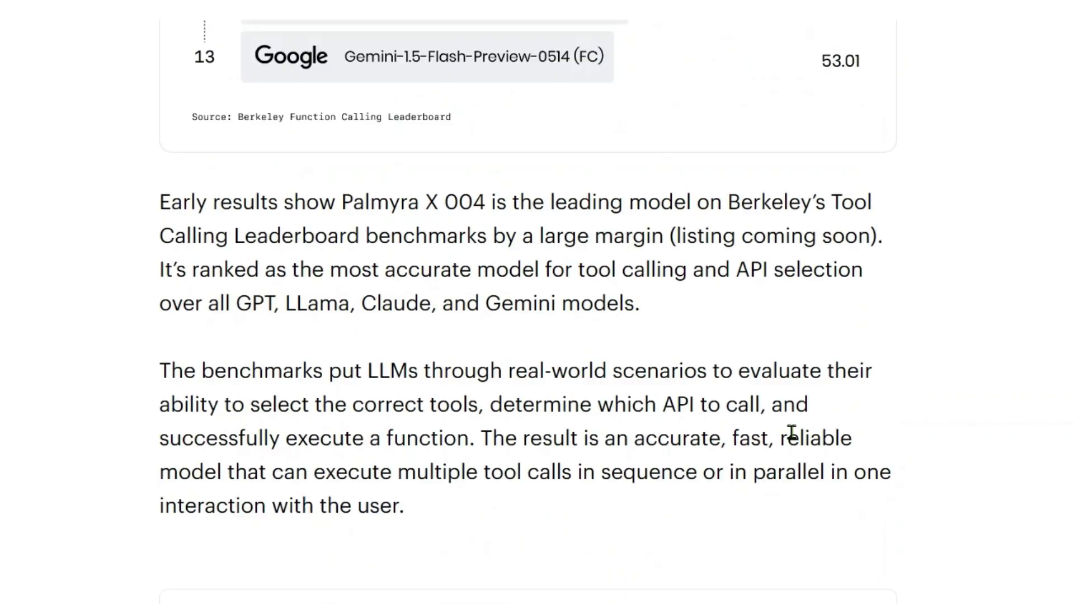
scroll(793, 440, "up", 20)
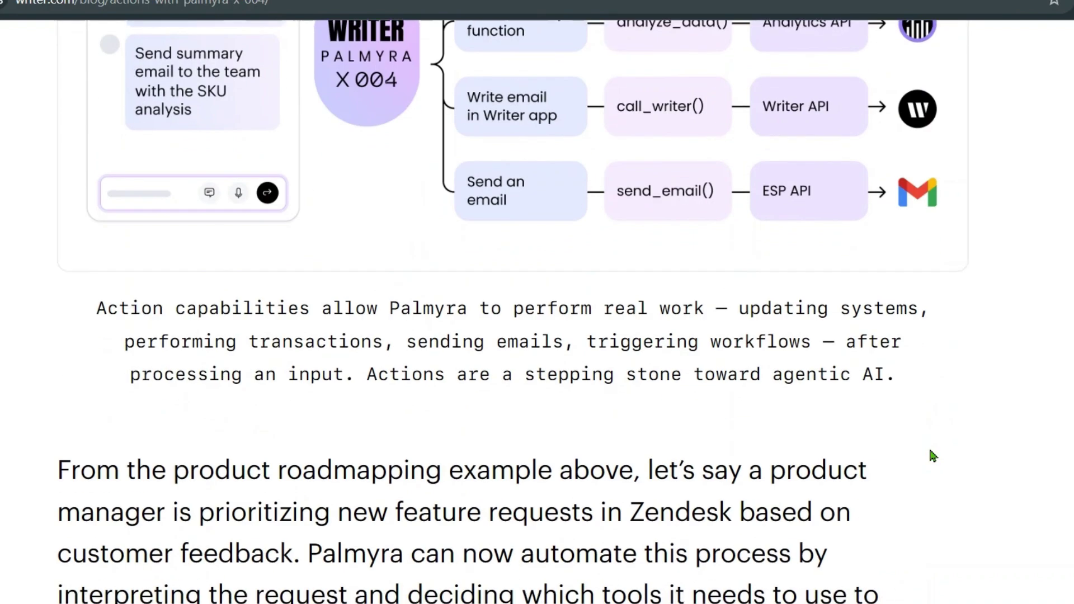
Review the action diagram and industry examples, ending before 'Building the market-leading LLM'.
scroll(930, 455, "up", 2)
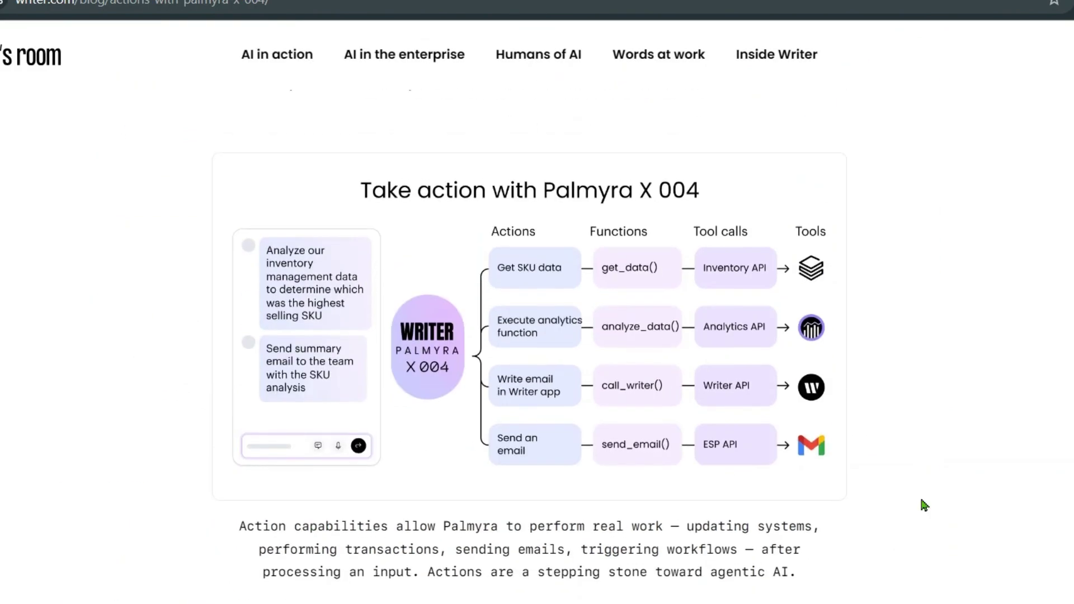
scroll(923, 505, "up", 1)
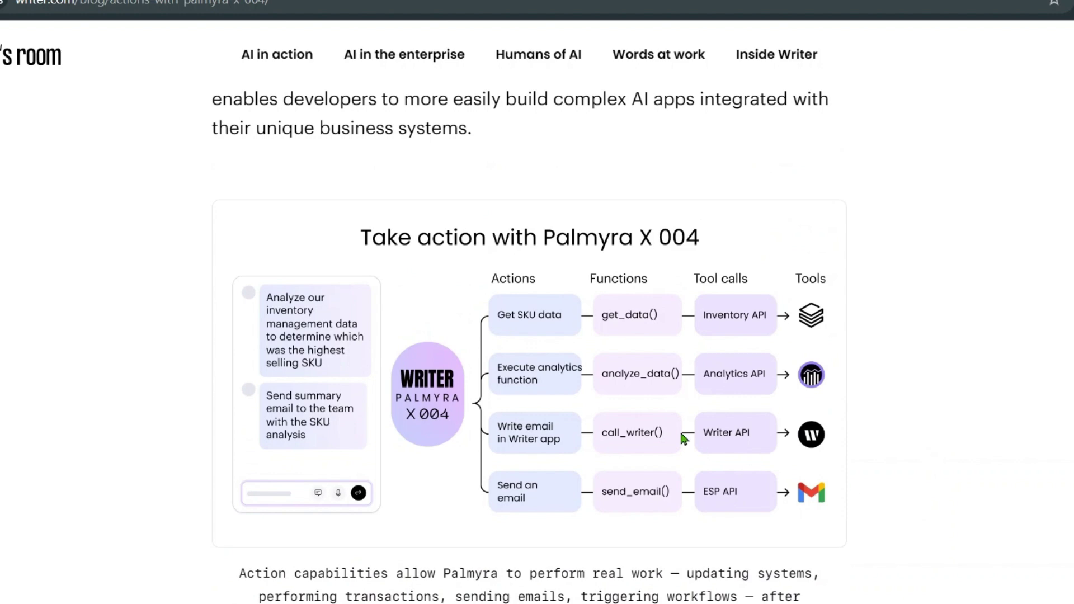
scroll(680, 429, "up", 2)
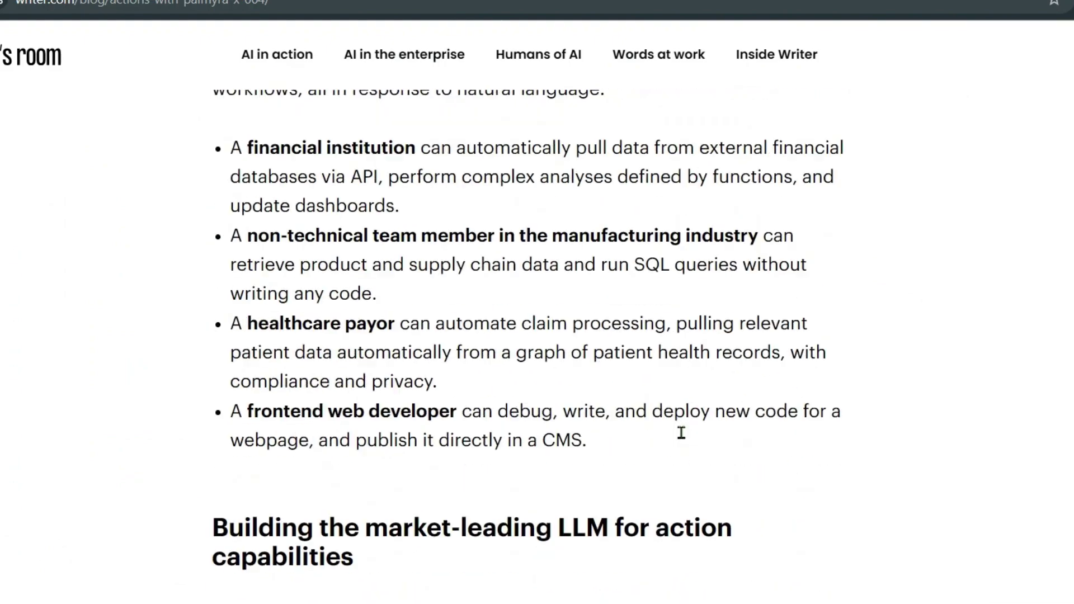
scroll(684, 439, "down", 3)
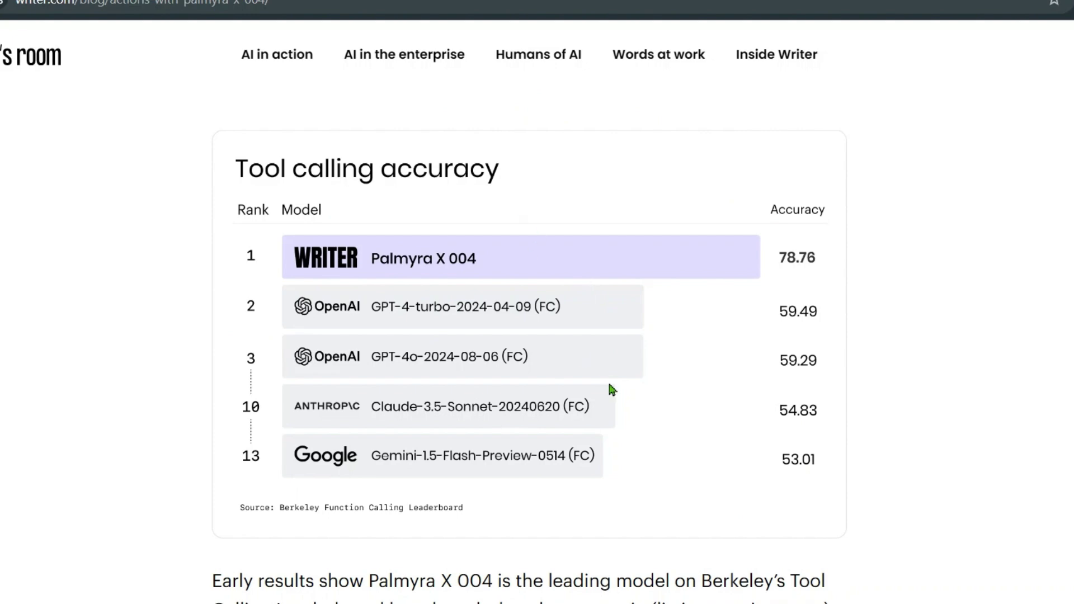
scroll(837, 345, "down", 10)
scroll(837, 344, "up", 13)
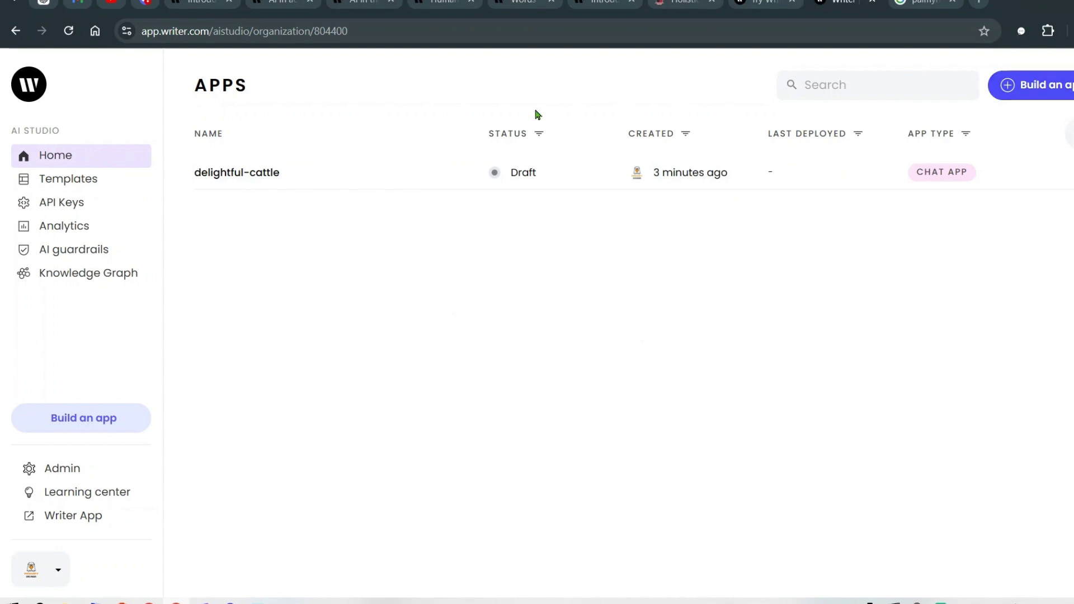
Open the delightful-cattle chat app from the AI Studio Apps list.
left_click(397, 170)
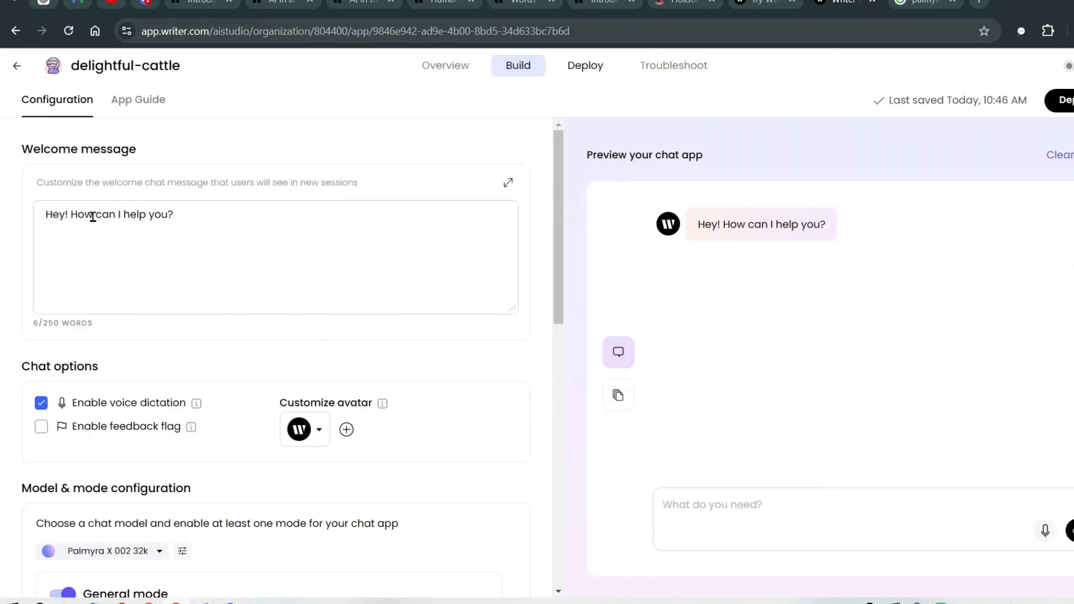
Scroll to the document settings and check the connected file Guides_ RAG Chatbot.pdf.
scroll(91, 307, "down", 10)
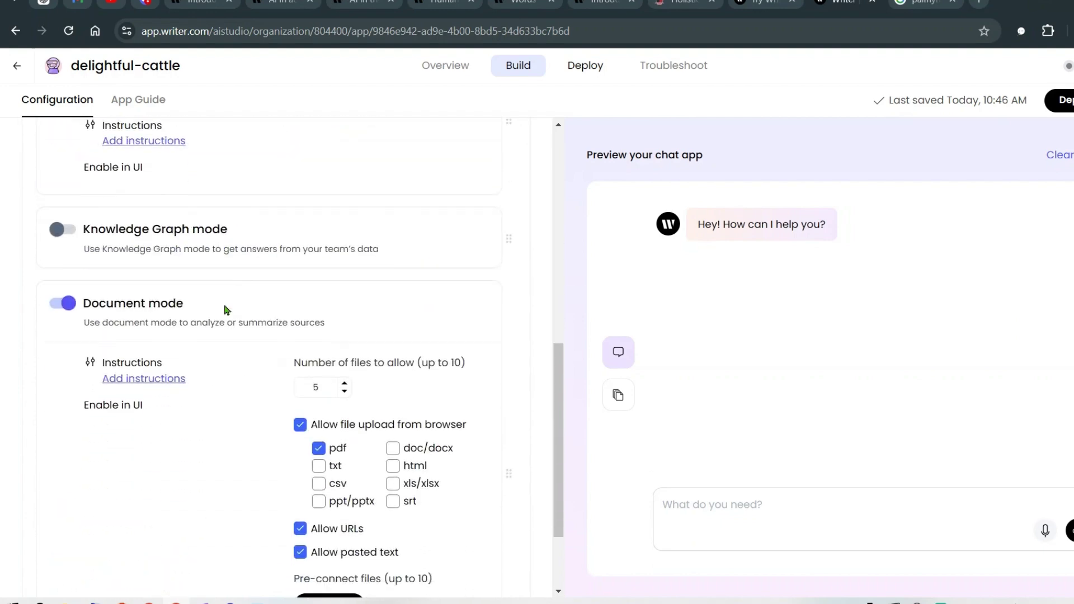
scroll(226, 310, "down", 2)
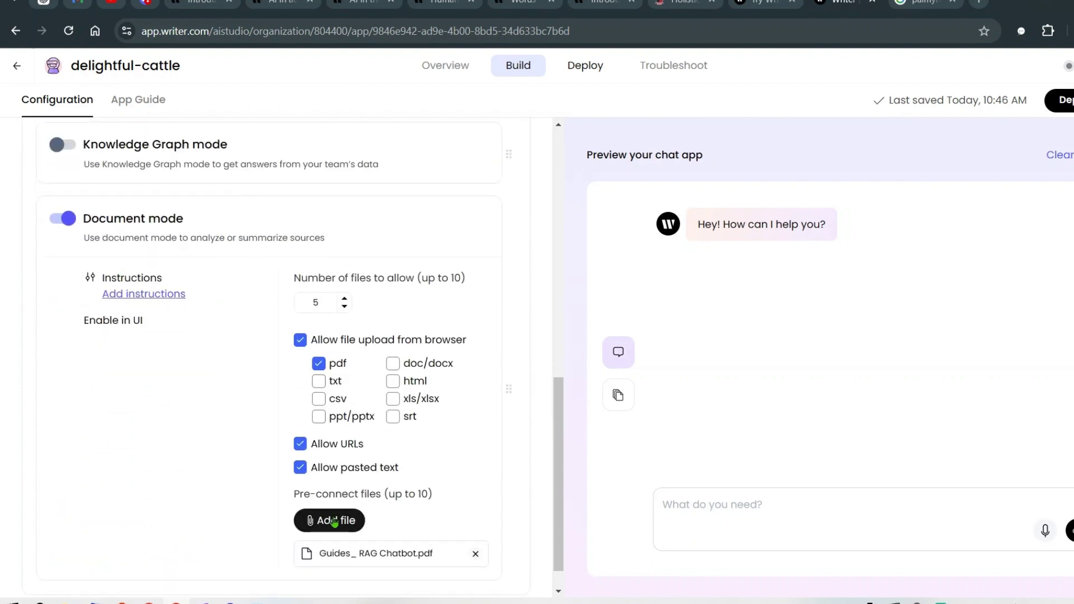
left_click_drag(319, 553, 420, 554)
left_click(420, 555)
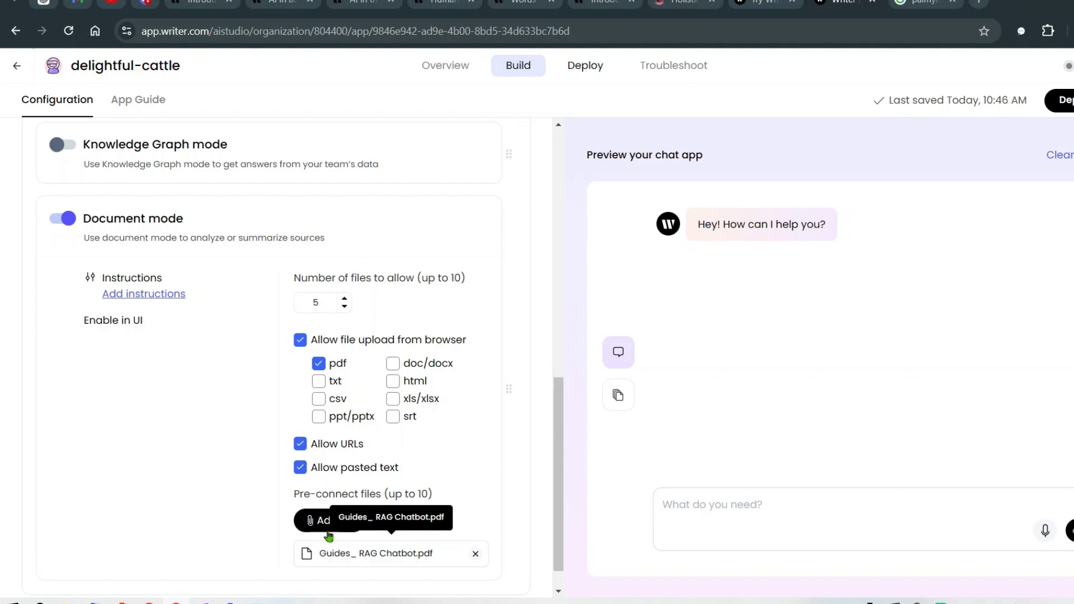
Switch the preview to document mode, review its sources, and type 'what is the document dalking about?'.
left_click(620, 399)
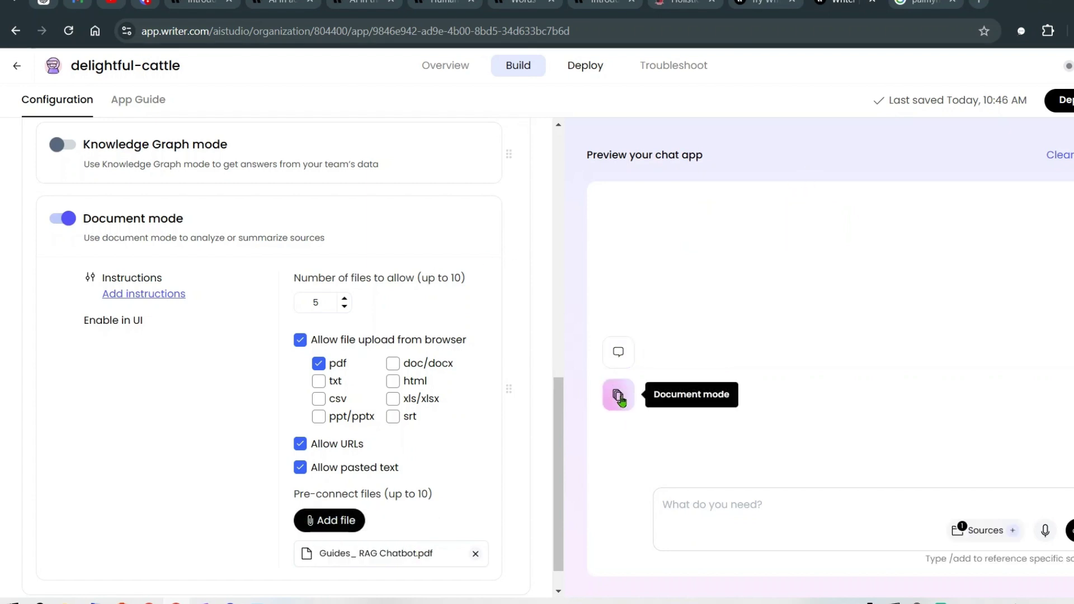
left_click(982, 536)
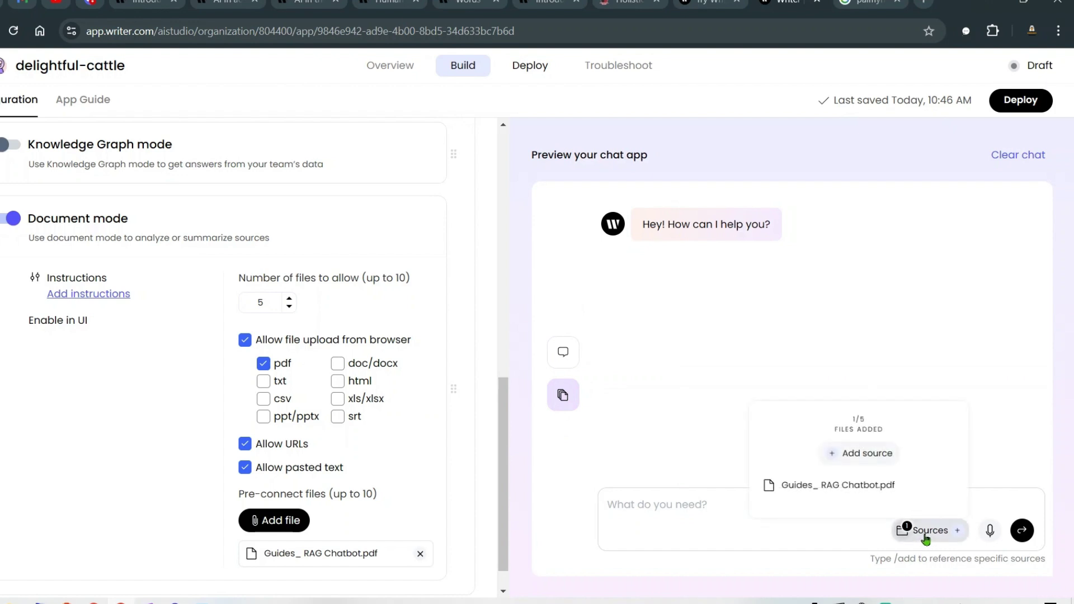
left_click(723, 509)
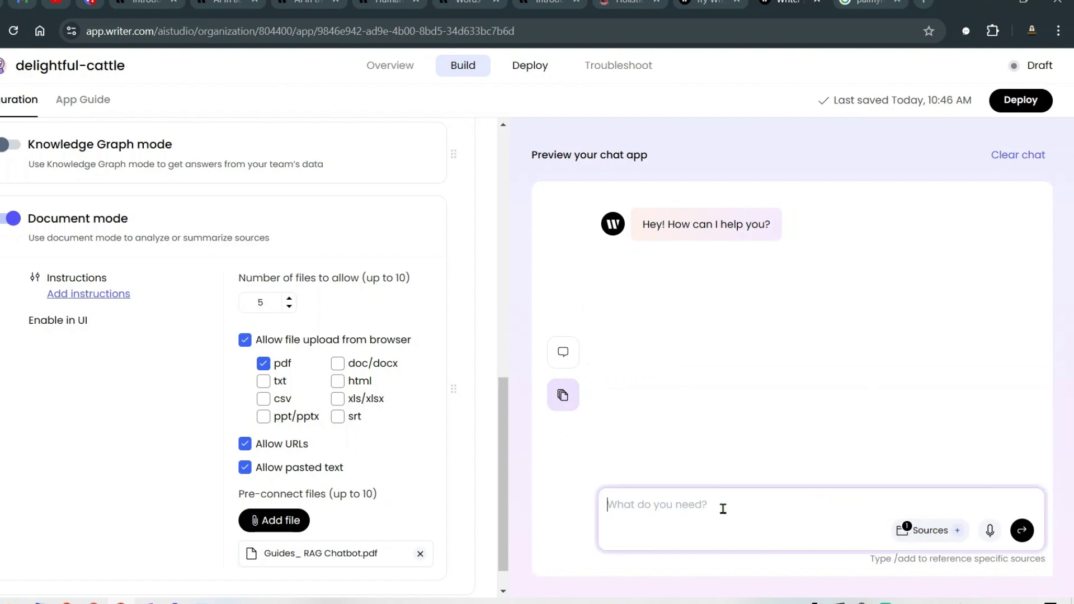
type("what is the document d")
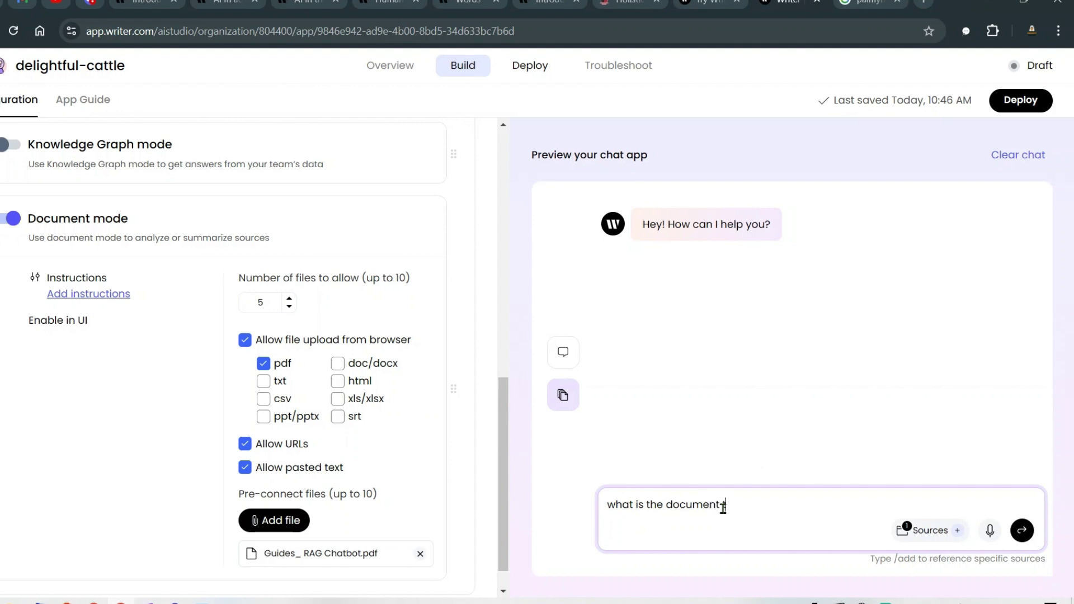
type("alking about?")
Send the question and highlight the answer's explanation that the document is the RAG Chatbot Guide.
key("Return")
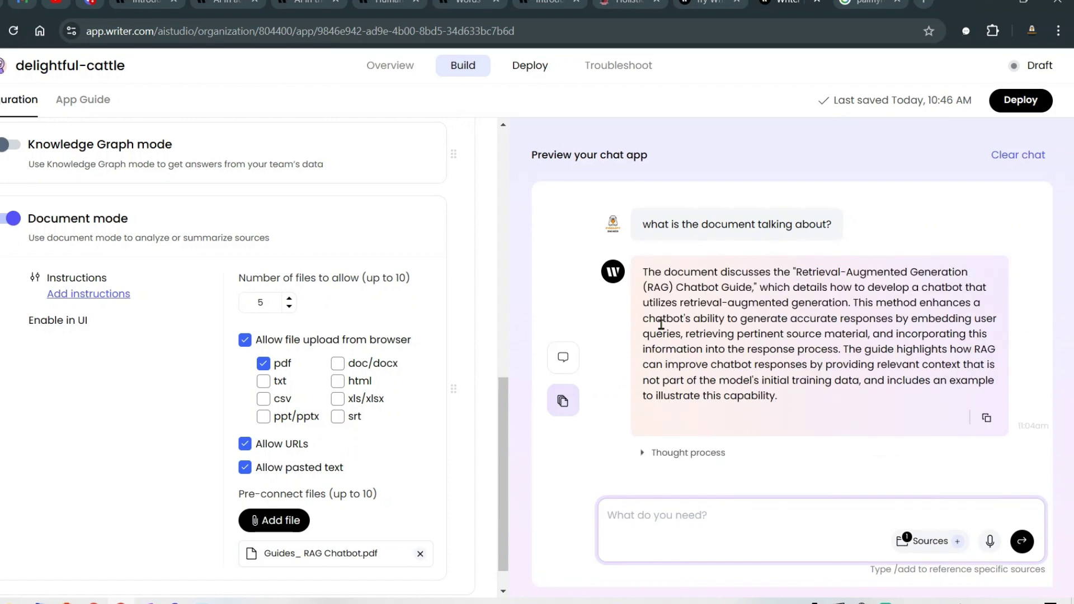
left_click_drag(663, 272, 842, 272)
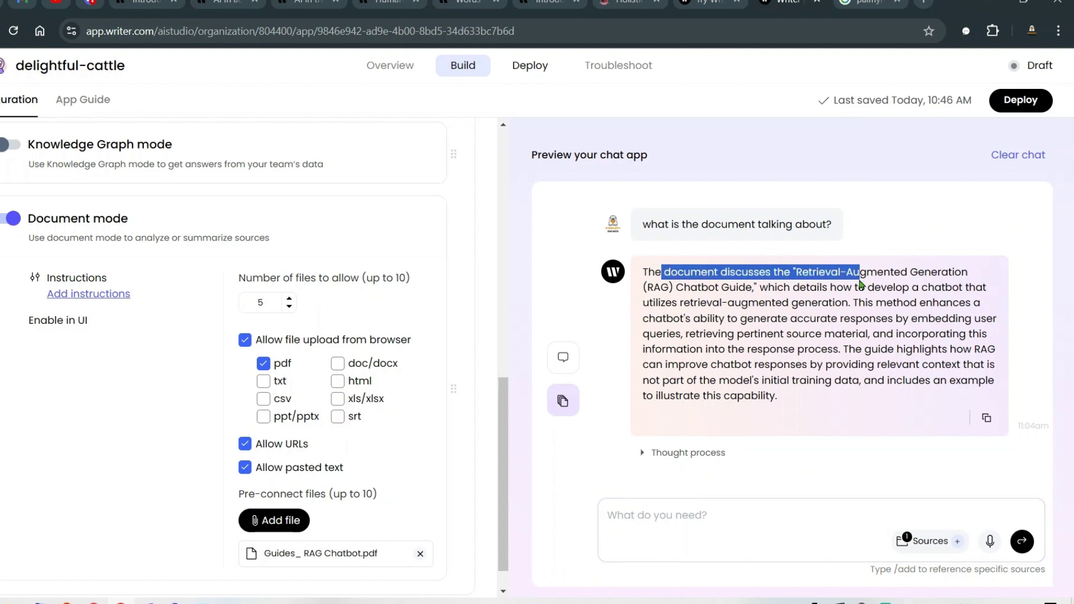
left_click_drag(760, 287, 927, 284)
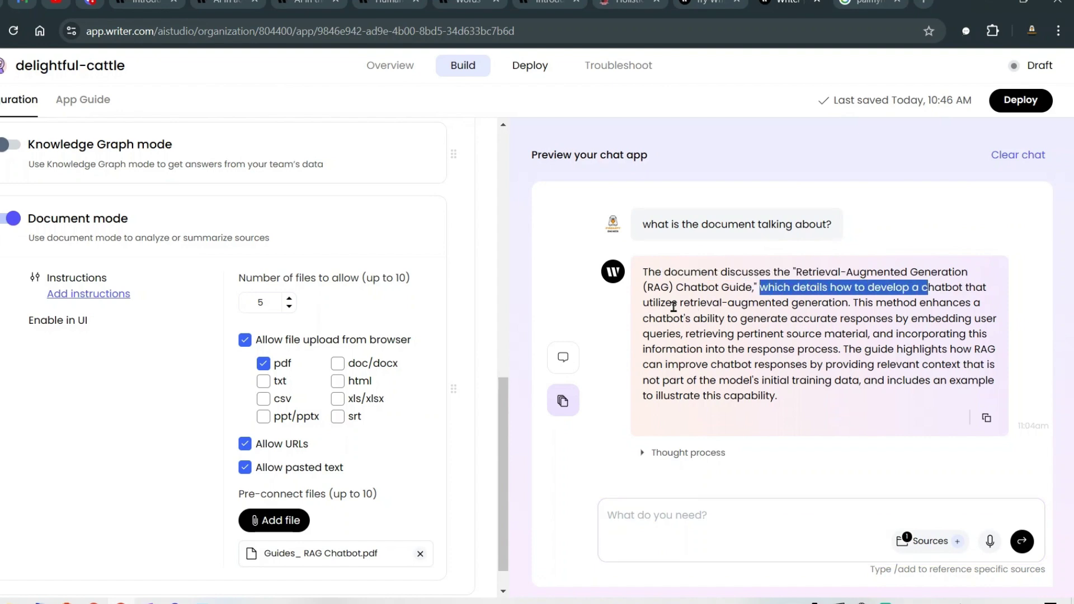
left_click_drag(654, 303, 873, 306)
left_click_drag(693, 192, 808, 187)
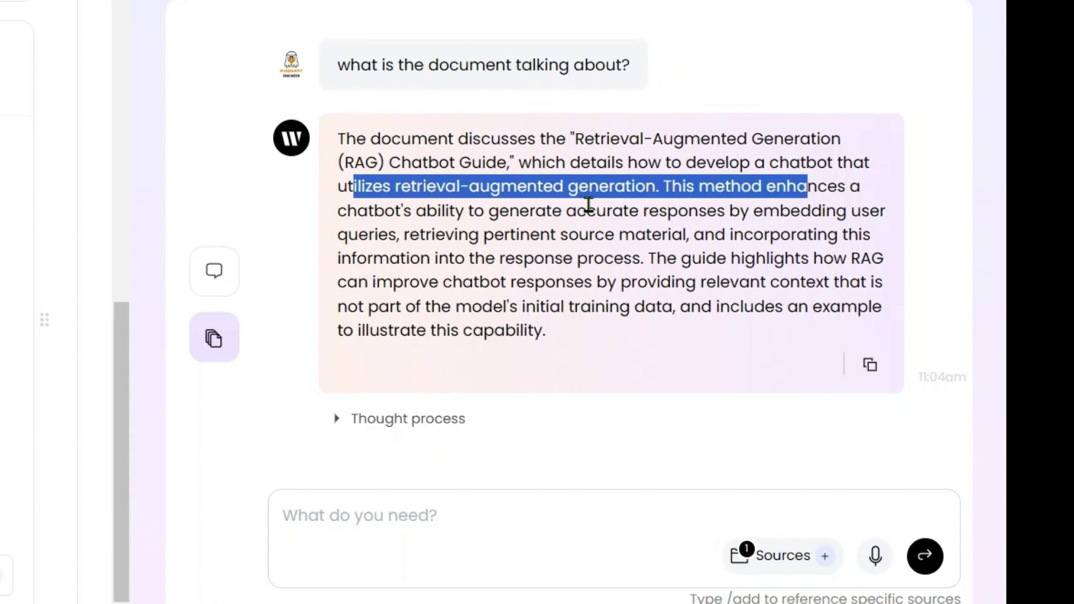
Expand the answer's thought process and highlight Subquestion 1 about the guide's main topic.
left_click(338, 427)
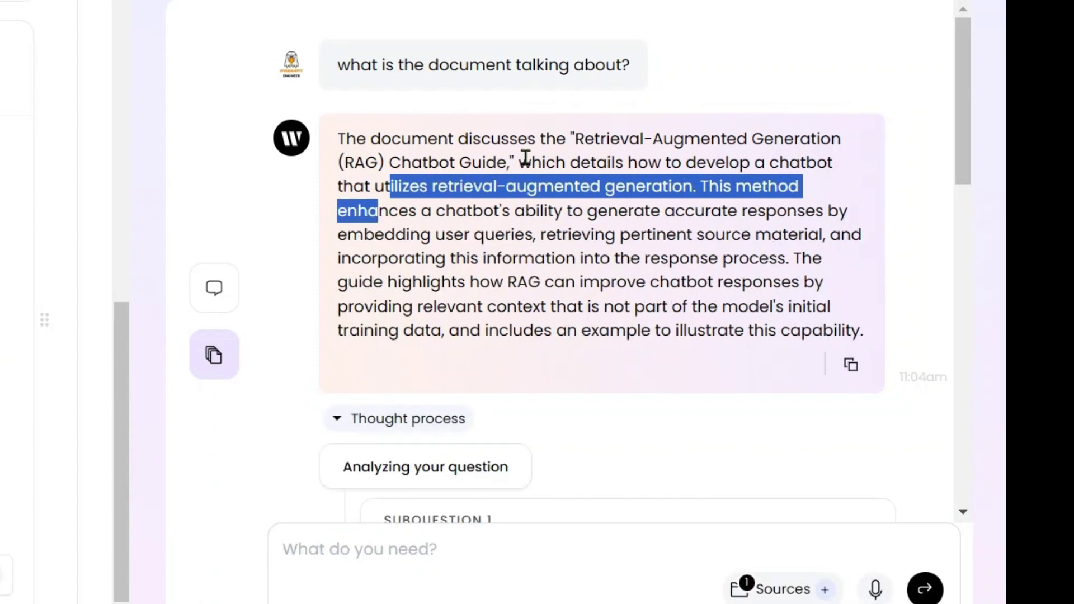
scroll(526, 157, "down", 3)
left_click_drag(973, 196, 976, 287)
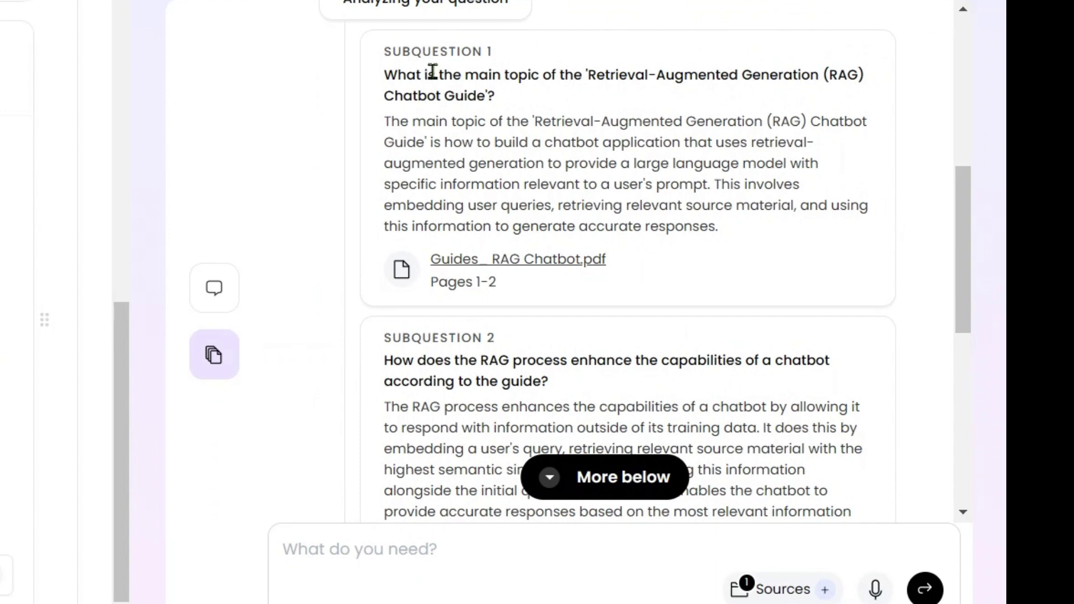
left_click_drag(397, 75, 663, 99)
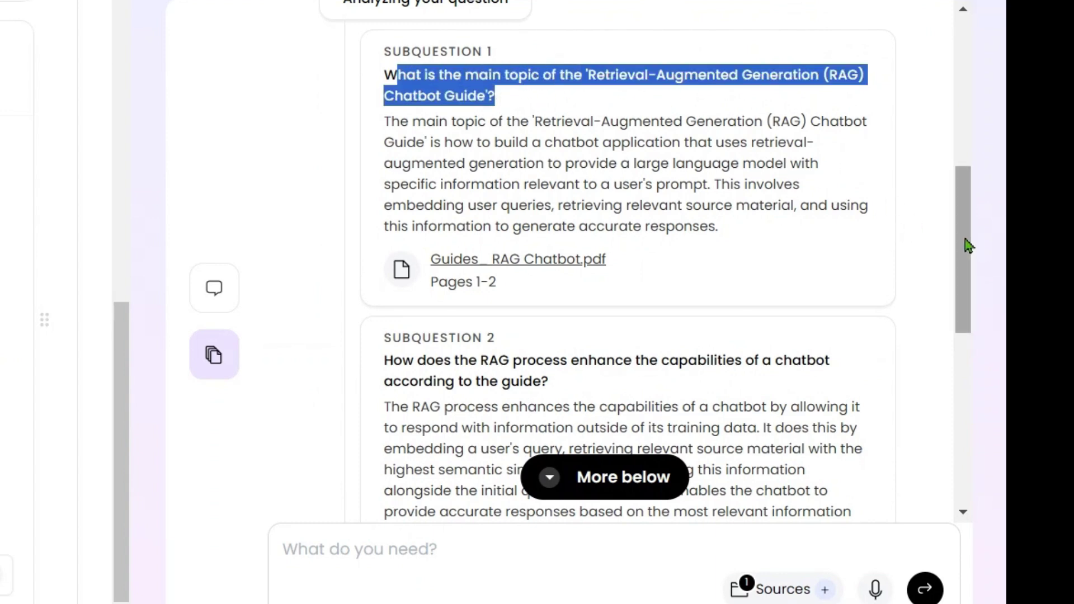
Highlight Subquestions 2 and 3, including the guide's example, and review their cited pages.
left_click_drag(966, 230, 966, 305)
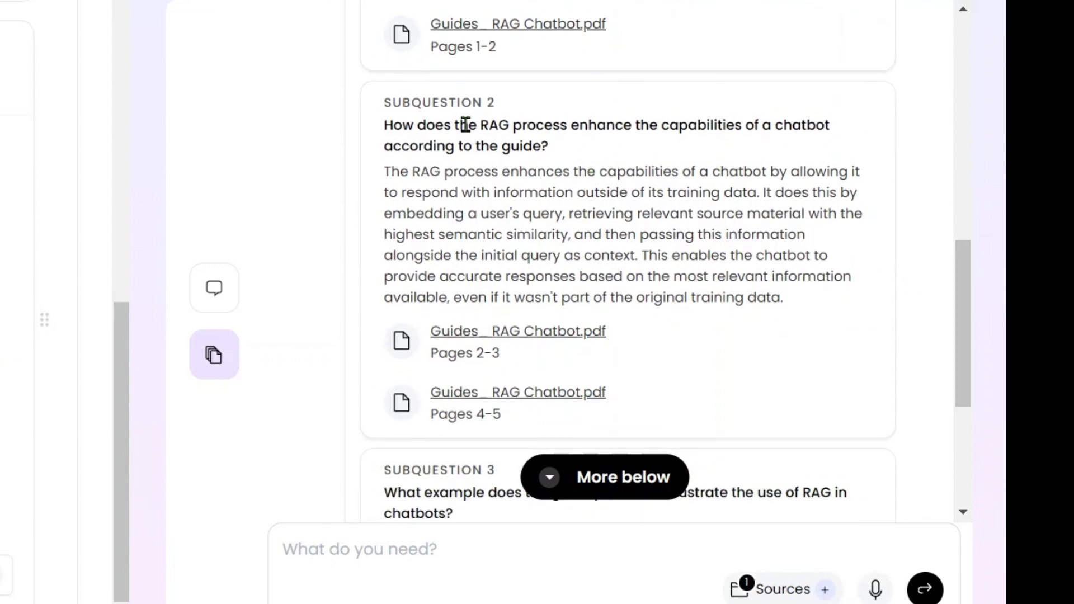
left_click_drag(394, 124, 781, 124)
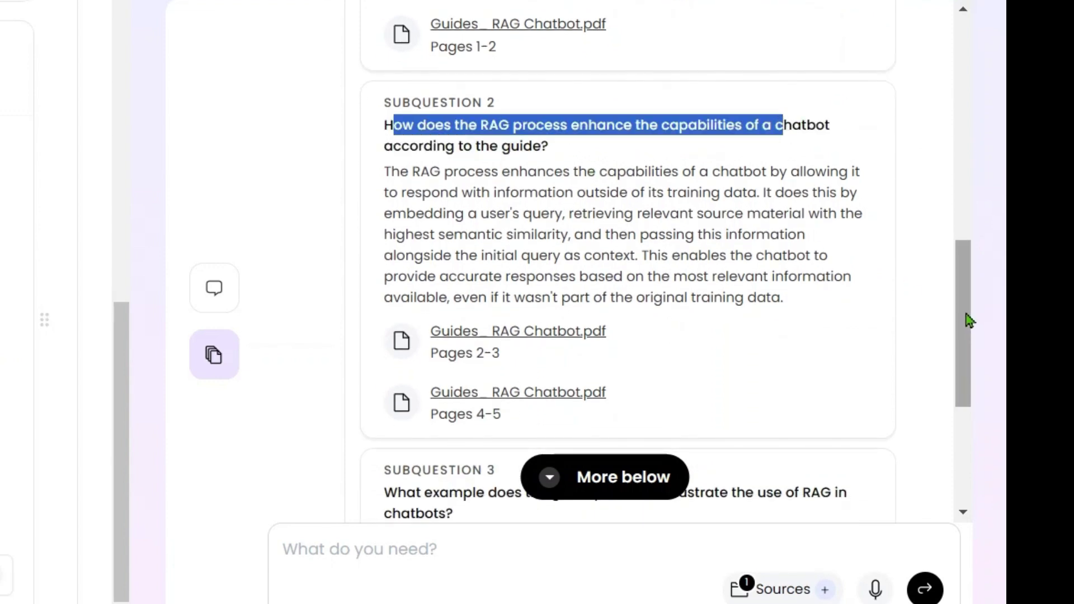
left_click_drag(968, 319, 1000, 436)
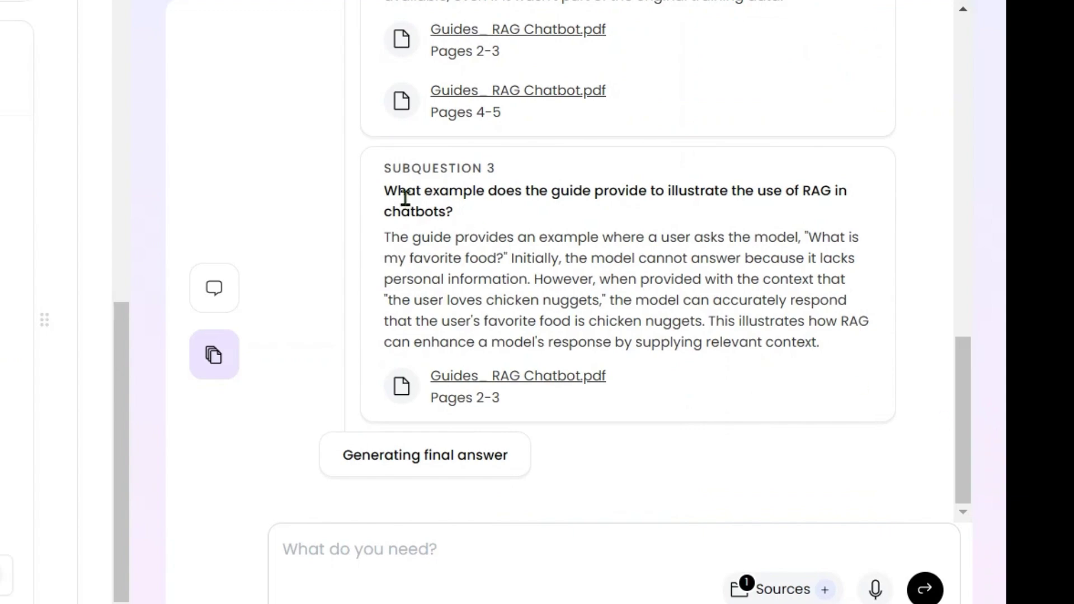
left_click_drag(406, 193, 674, 214)
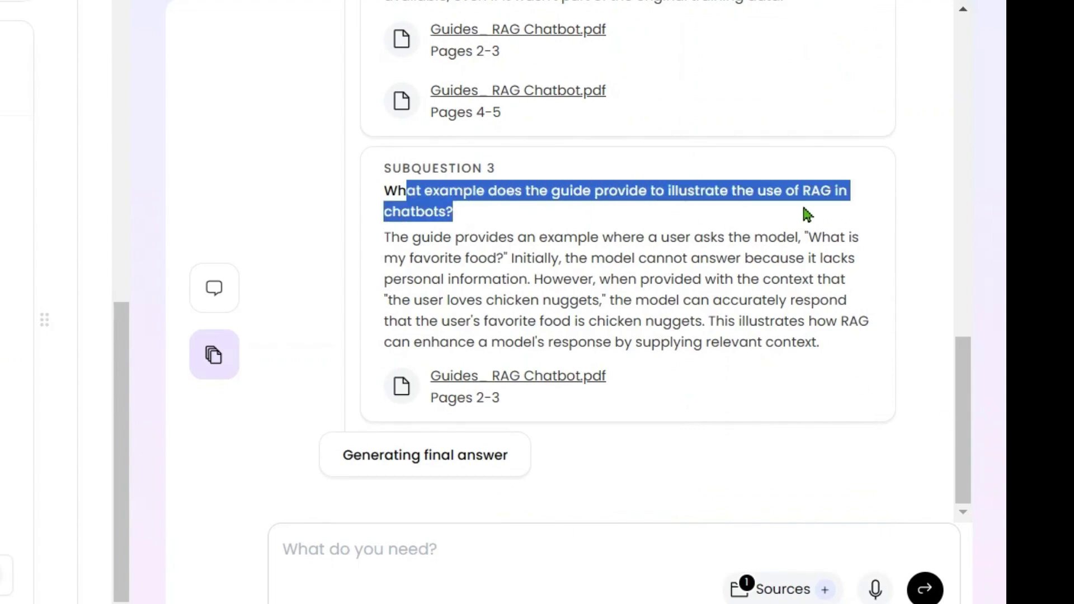
left_click_drag(966, 438, 962, 205)
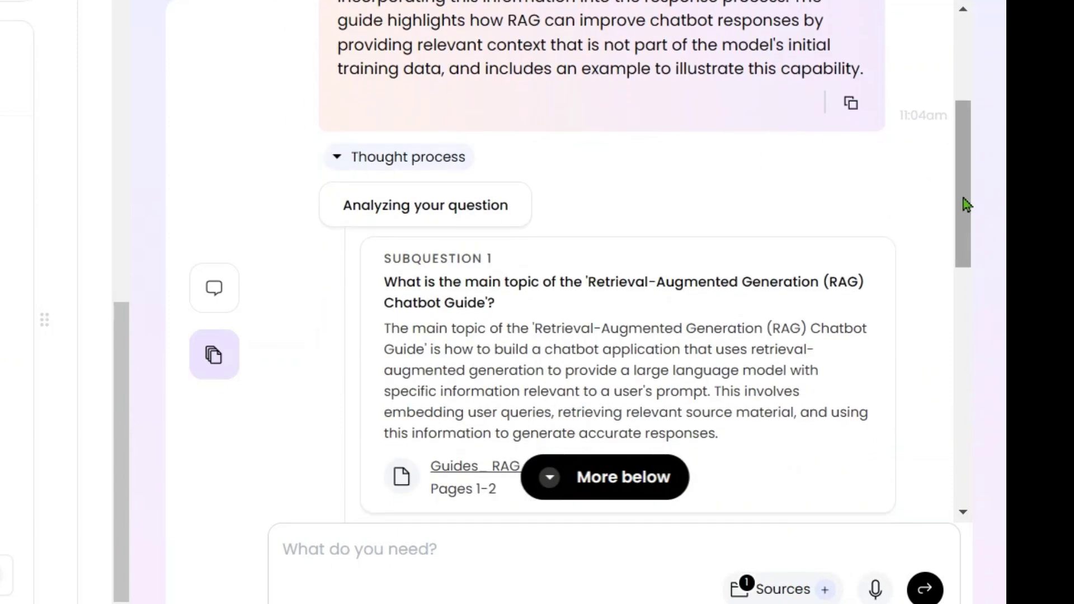
left_click_drag(964, 203, 976, 424)
Scroll the blog to the Tool calling accuracy chart with Palmyra X 004 at 78.76.
scroll(750, 317, "down", 2)
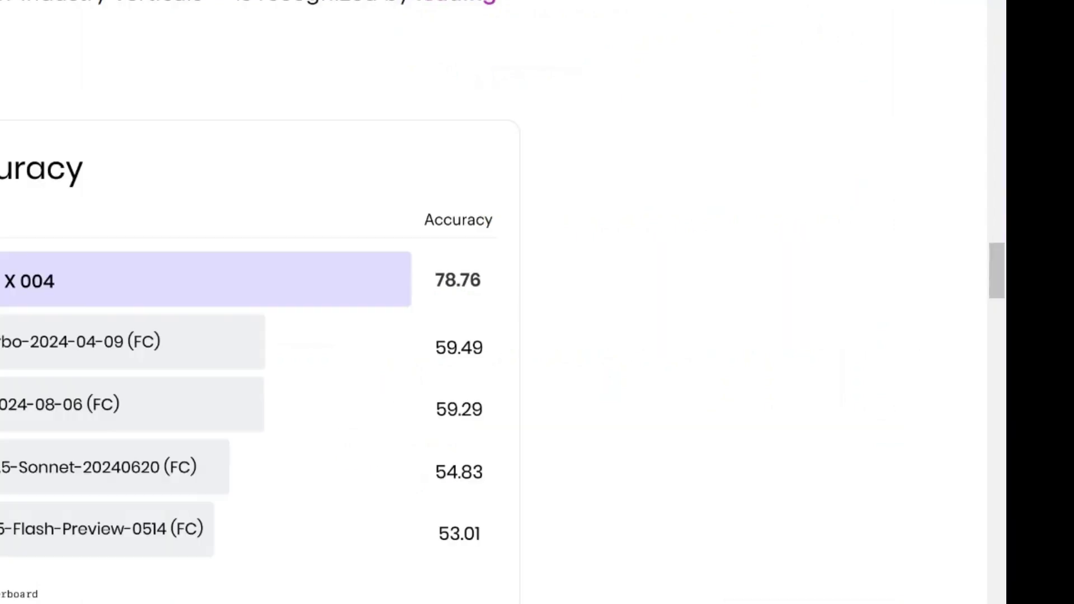
scroll(586, 166, "up", 10)
scroll(876, 260, "down", 10)
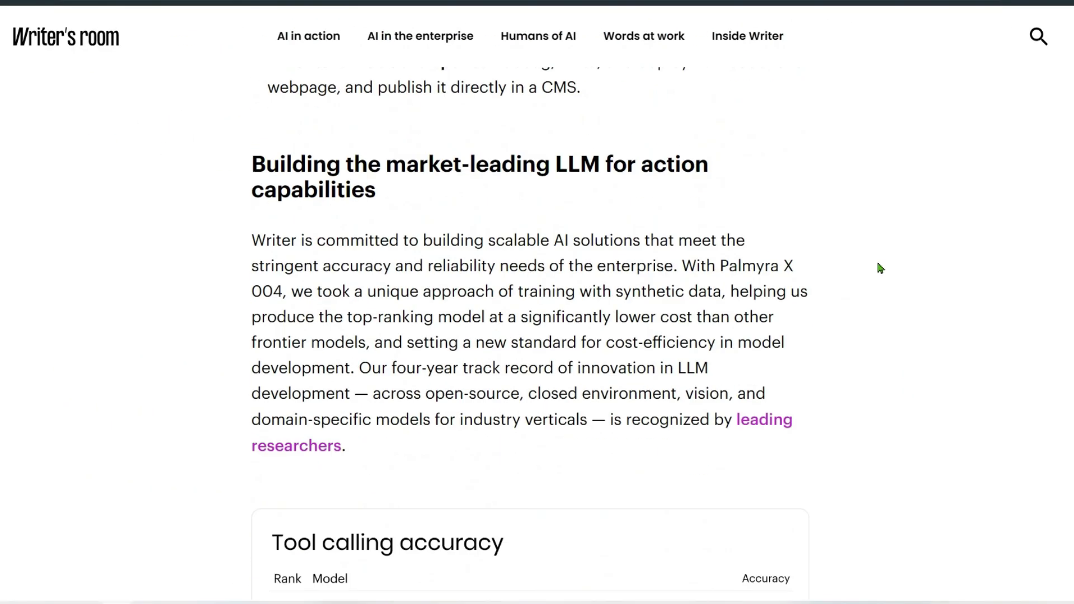
scroll(953, 254, "down", 2)
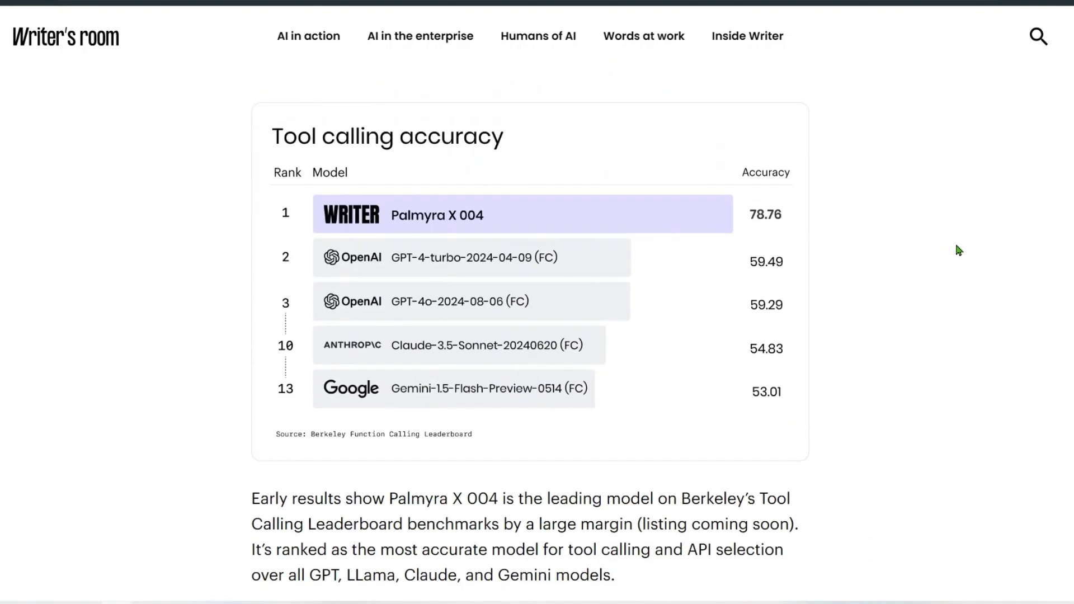